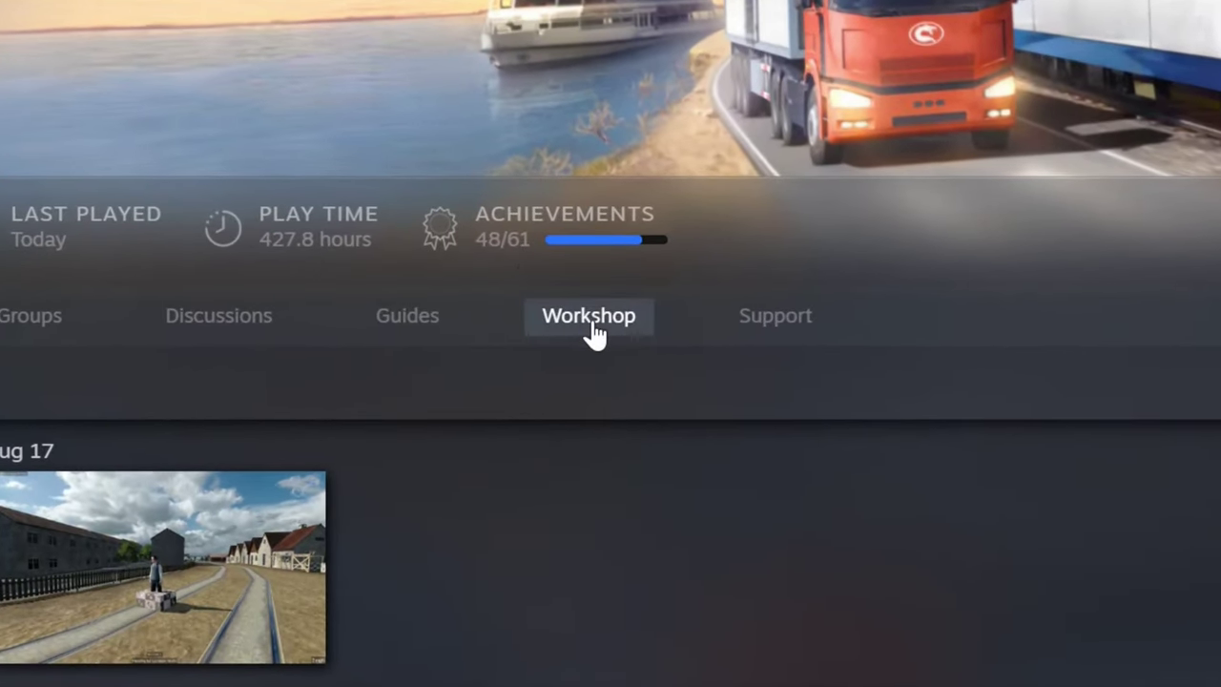
- Search the Transport Fever 2 Workshop for "performance" and open the Performance tuning mod's page
{"action": "left_click", "coordinate": [591, 322]}
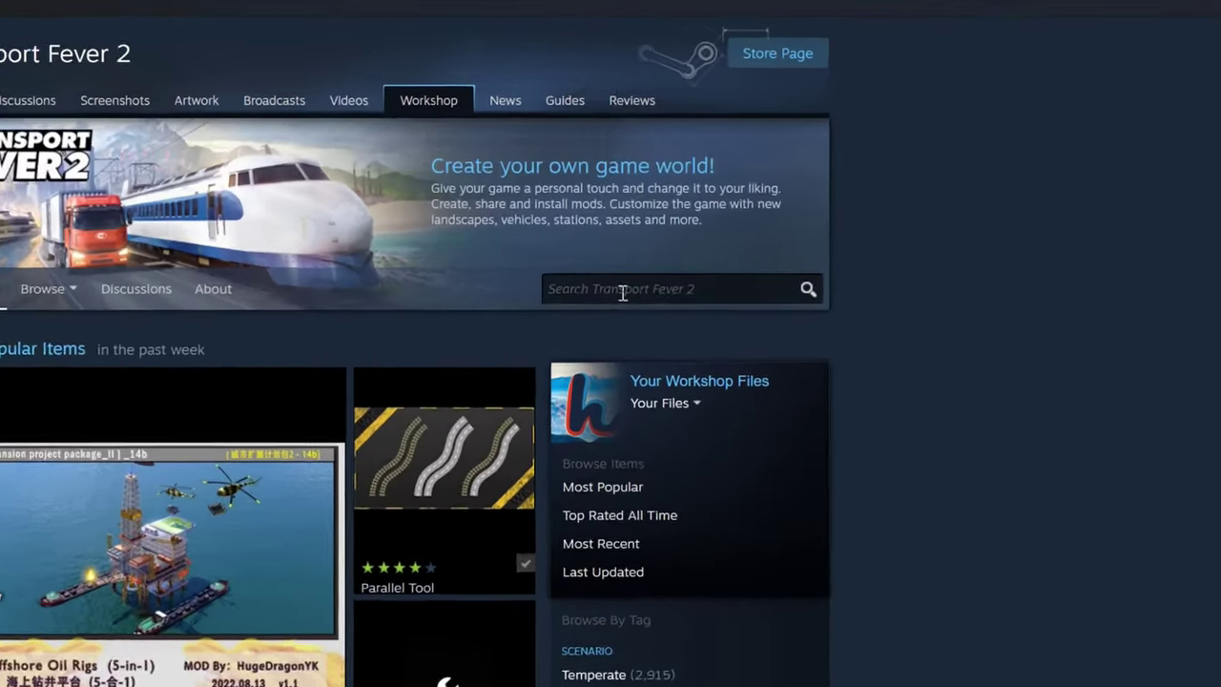
{"action": "left_click", "coordinate": [730, 175]}
{"action": "type", "text": "p"}
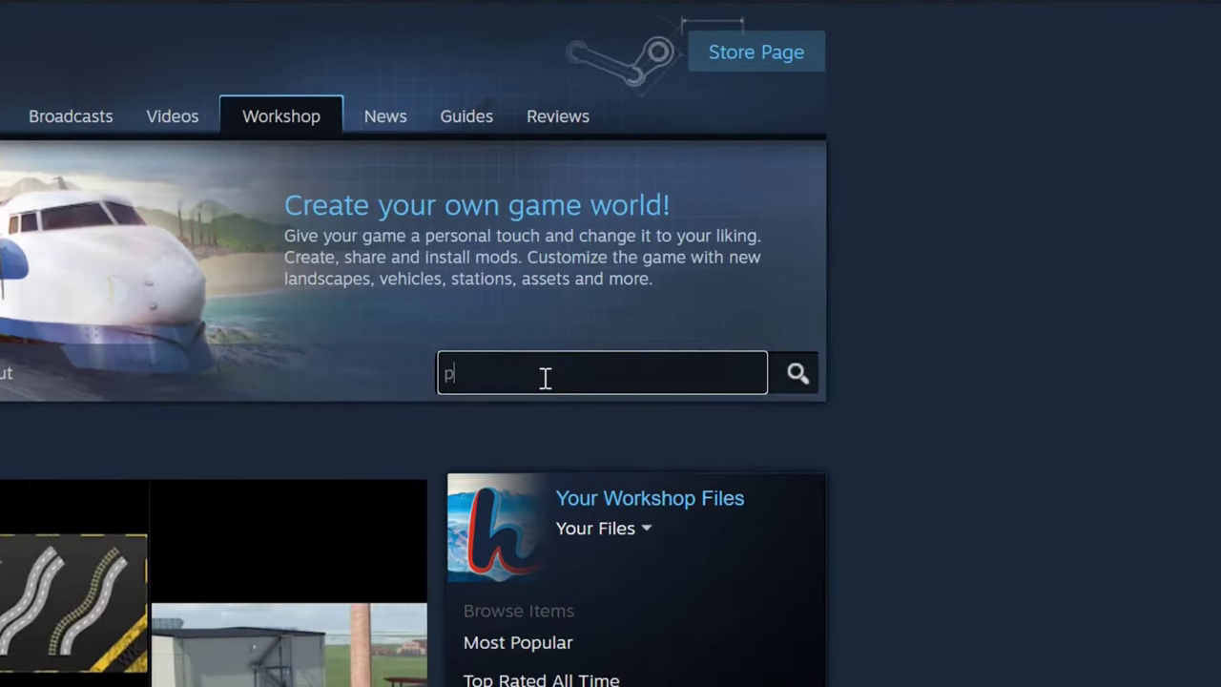
{"action": "type", "text": "erformance"}
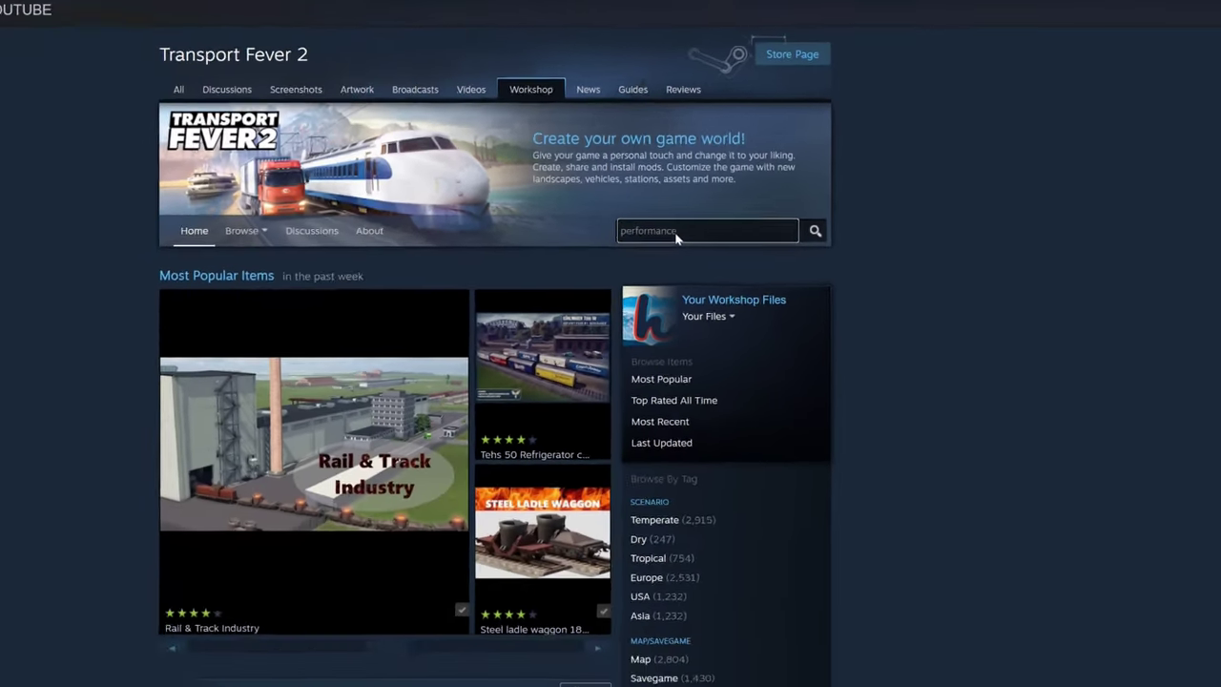
{"action": "key", "text": "Return"}
{"action": "mouse_move", "coordinate": [436, 288]}
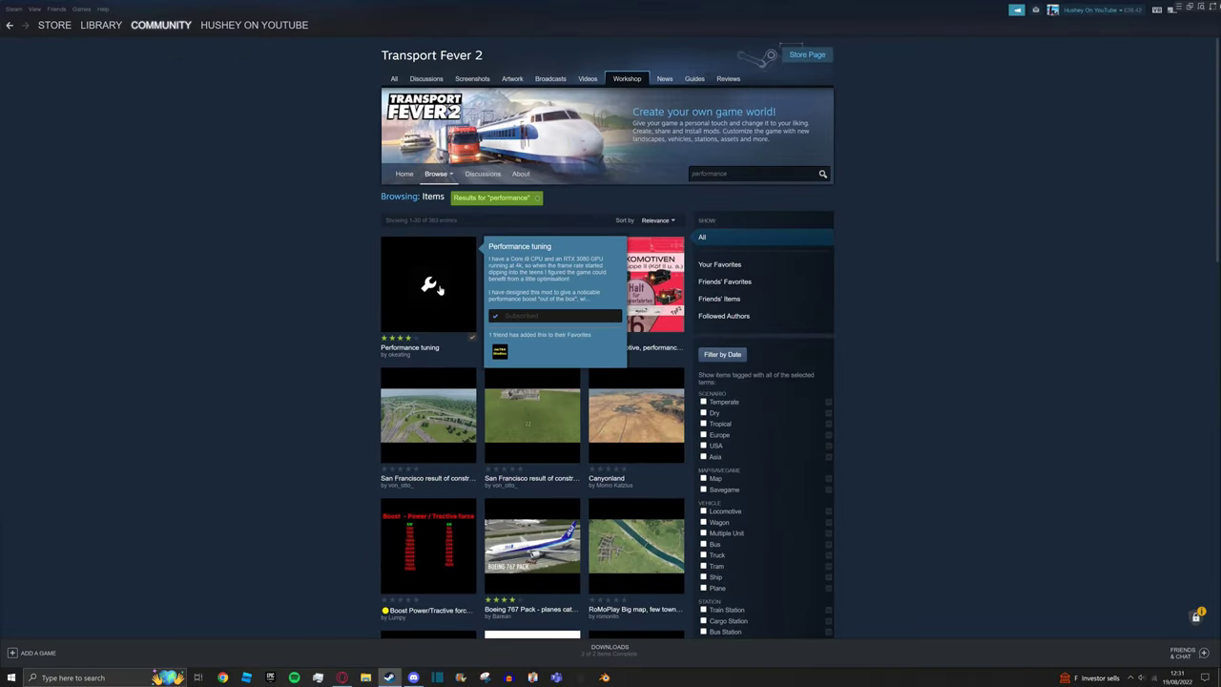
{"action": "left_click", "coordinate": [437, 288]}
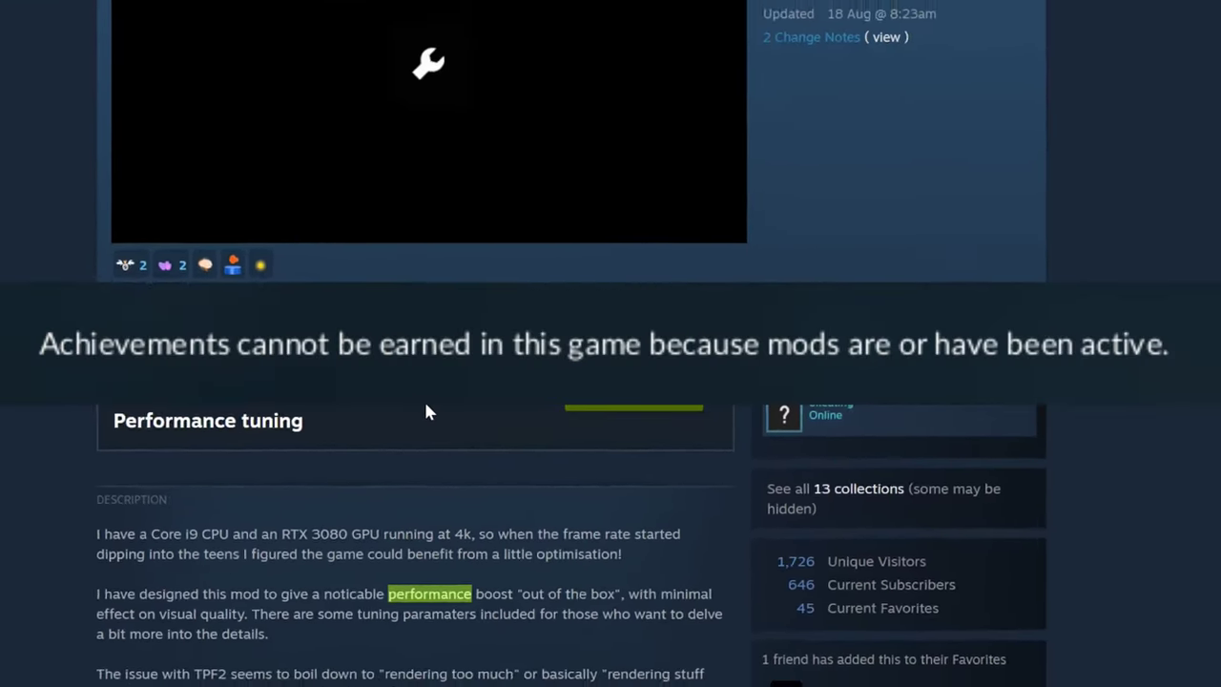
- Return to the Workshop results, search for "w/" and open the Achievements w/ Mods item
{"action": "key", "text": "alt+Left"}
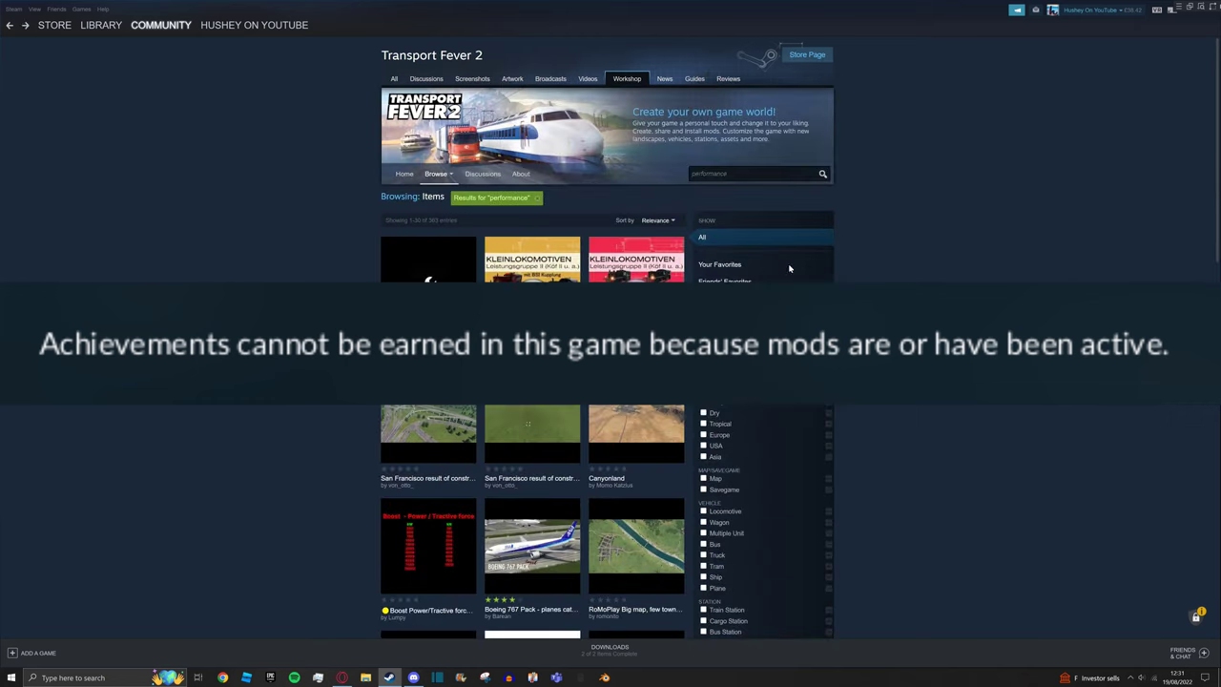
{"action": "type", "text": "ai"}
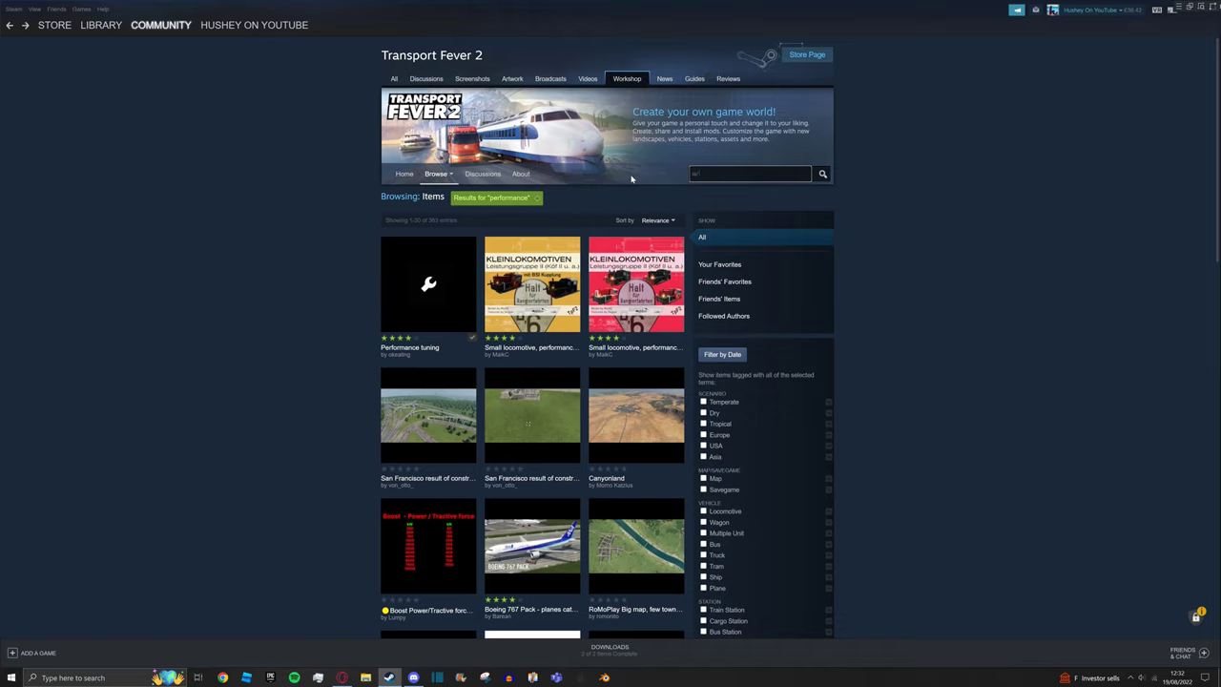
{"action": "key", "text": "Return"}
{"action": "mouse_move", "coordinate": [452, 260]}
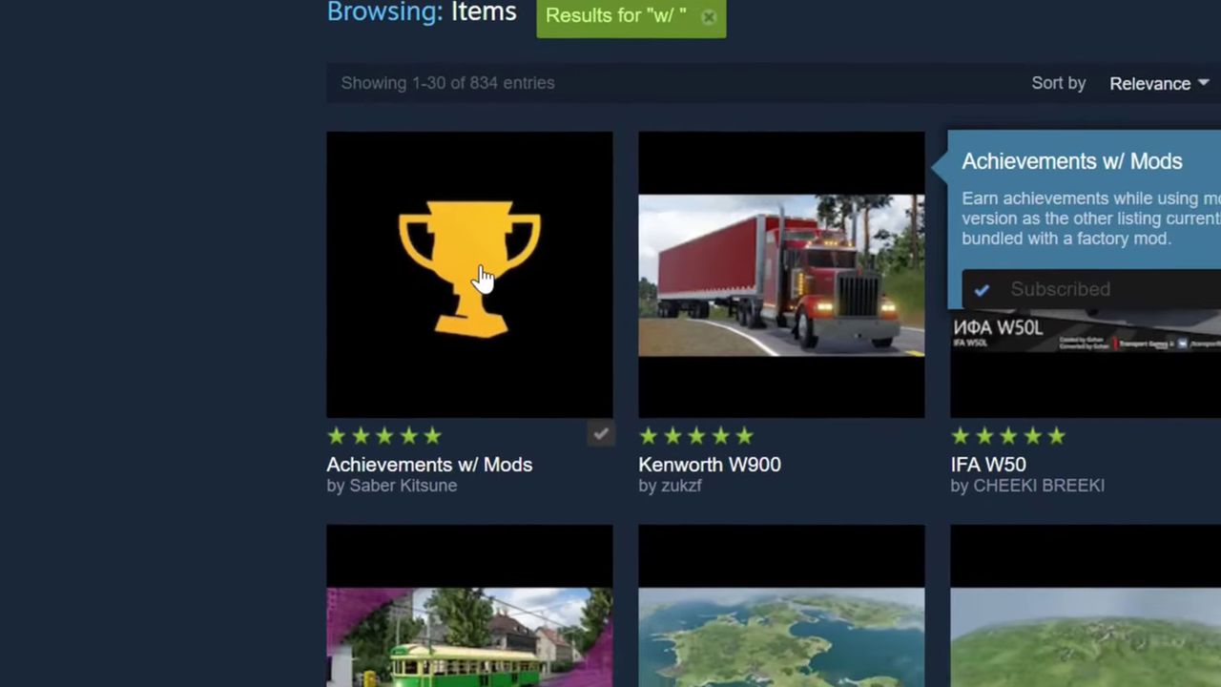
{"action": "left_click", "coordinate": [582, 282]}
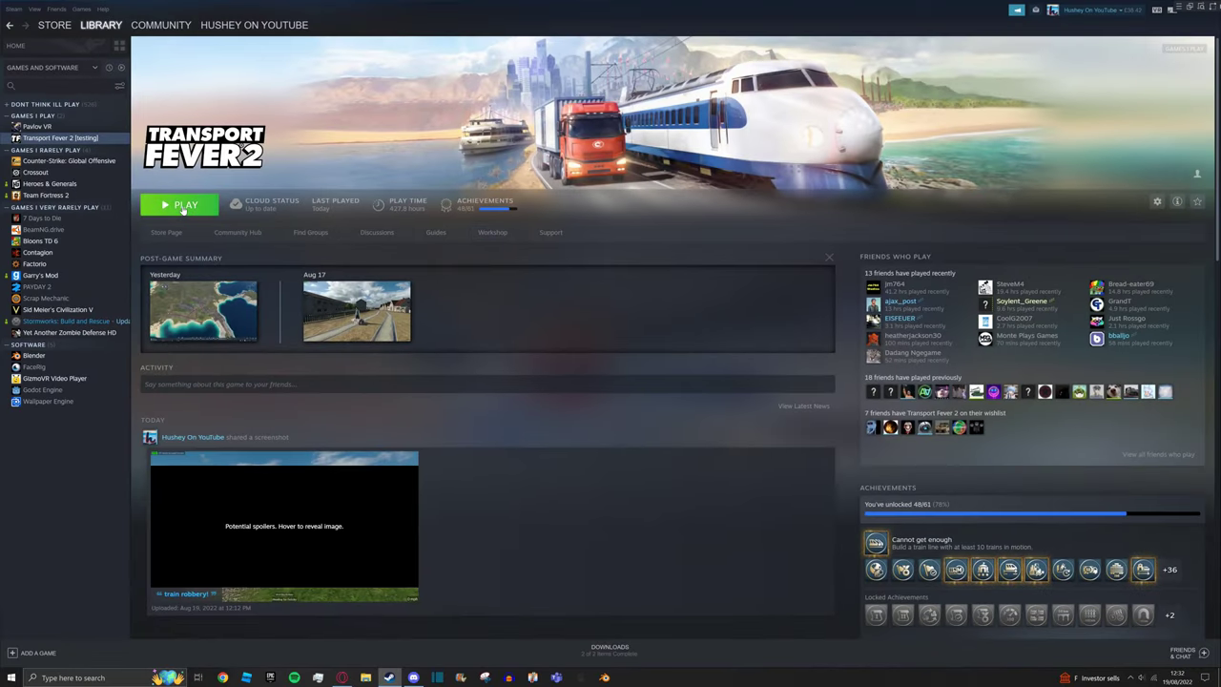
- Launch Transport Fever 2 and select the BETAAPR72022 save in the list of games to load
{"action": "left_click", "coordinate": [183, 206]}
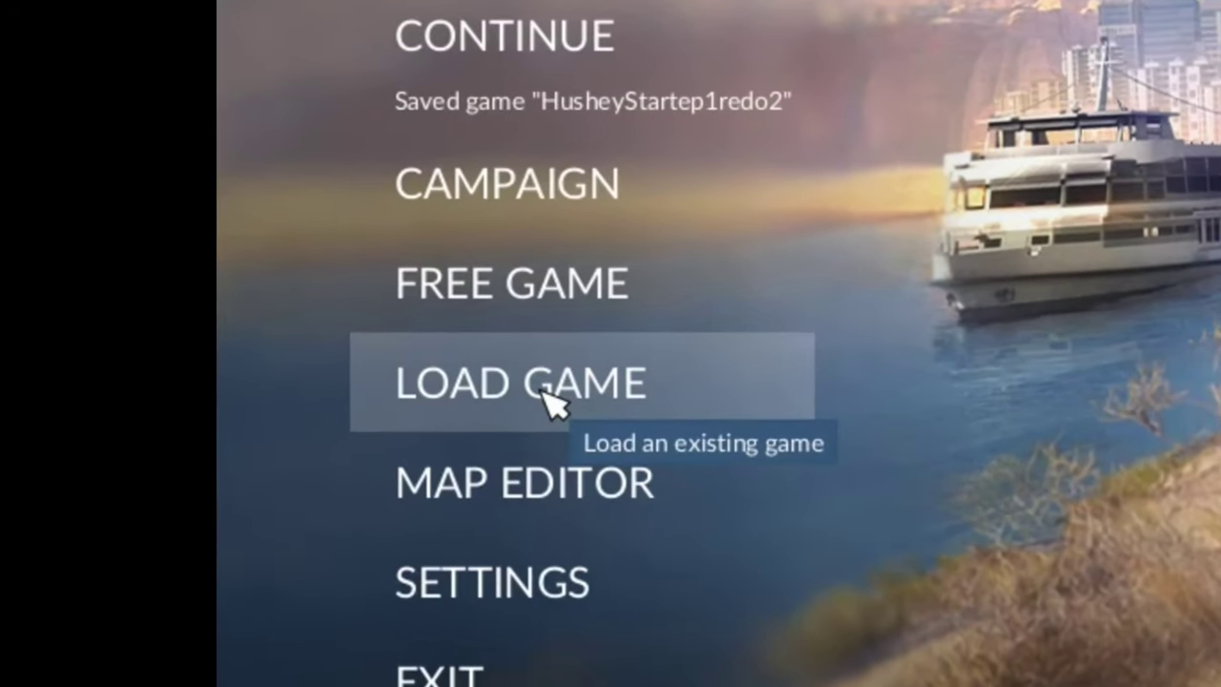
{"action": "left_click", "coordinate": [552, 403]}
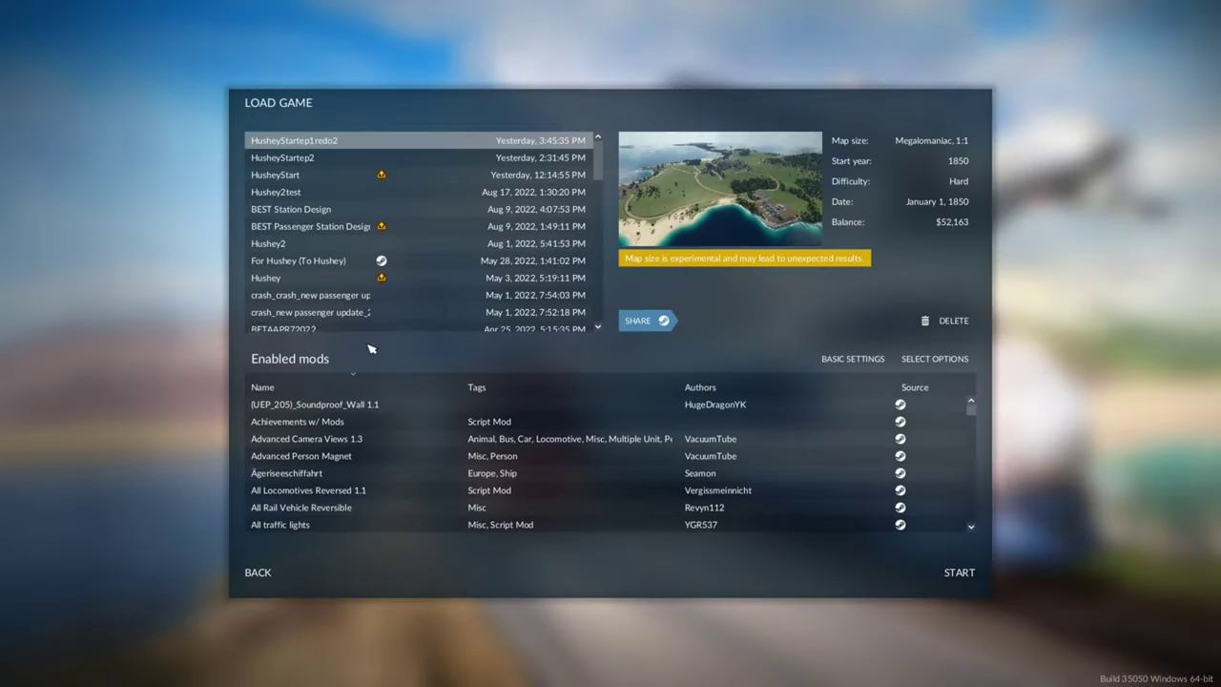
{"action": "scroll", "coordinate": [398, 239], "scroll_direction": "down", "scroll_amount": 2}
{"action": "scroll", "coordinate": [398, 239], "scroll_direction": "down", "scroll_amount": 1}
{"action": "left_click", "coordinate": [386, 279]}
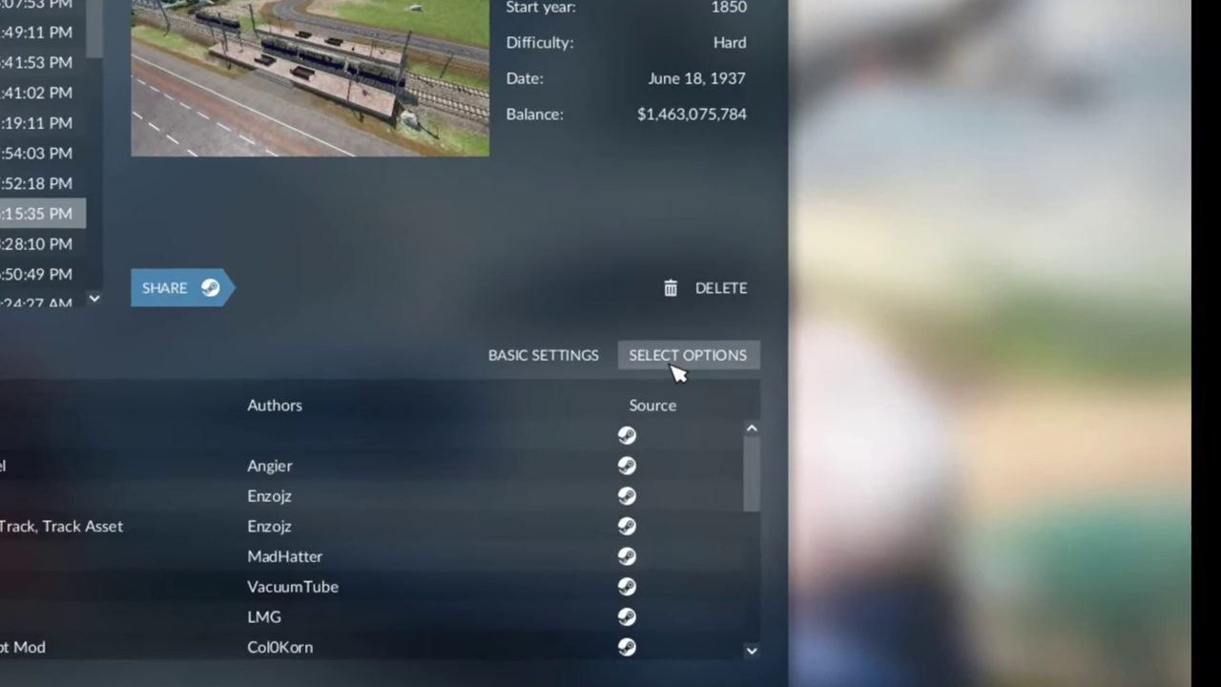
- Open the selected save's advanced game settings and filter its mods by "w/" to find Achievements w/ Mods
{"action": "left_click", "coordinate": [914, 358]}
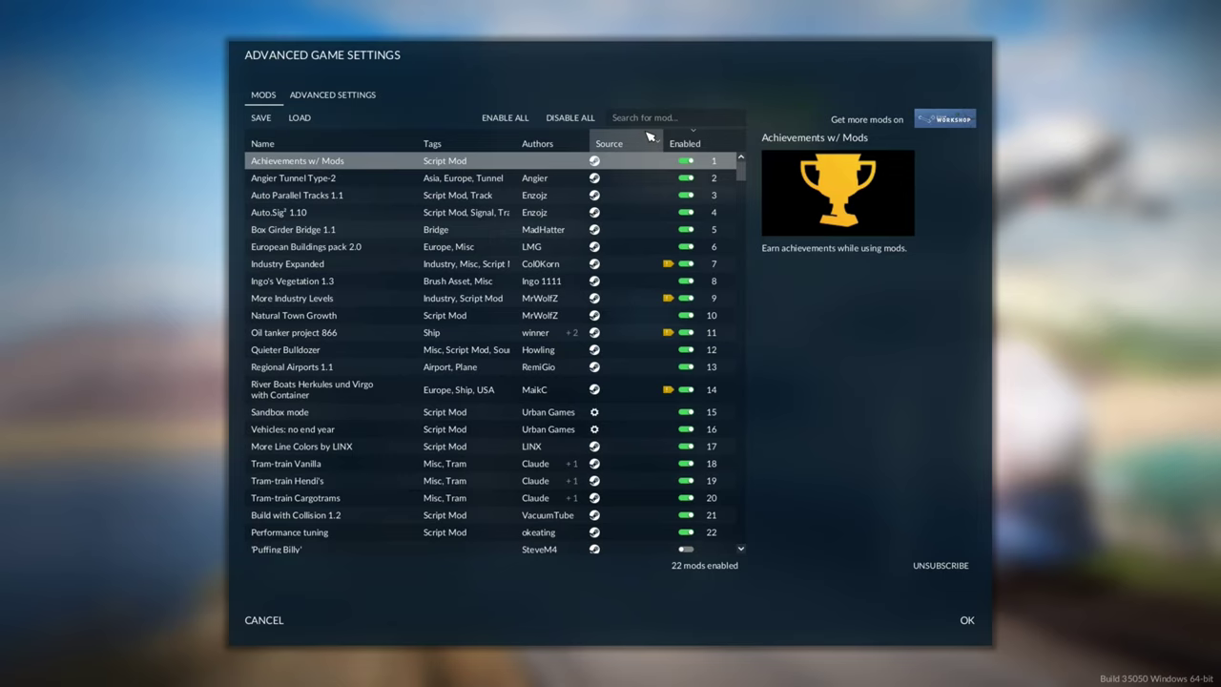
{"action": "left_click", "coordinate": [616, 117]}
{"action": "type", "text": "w/"}
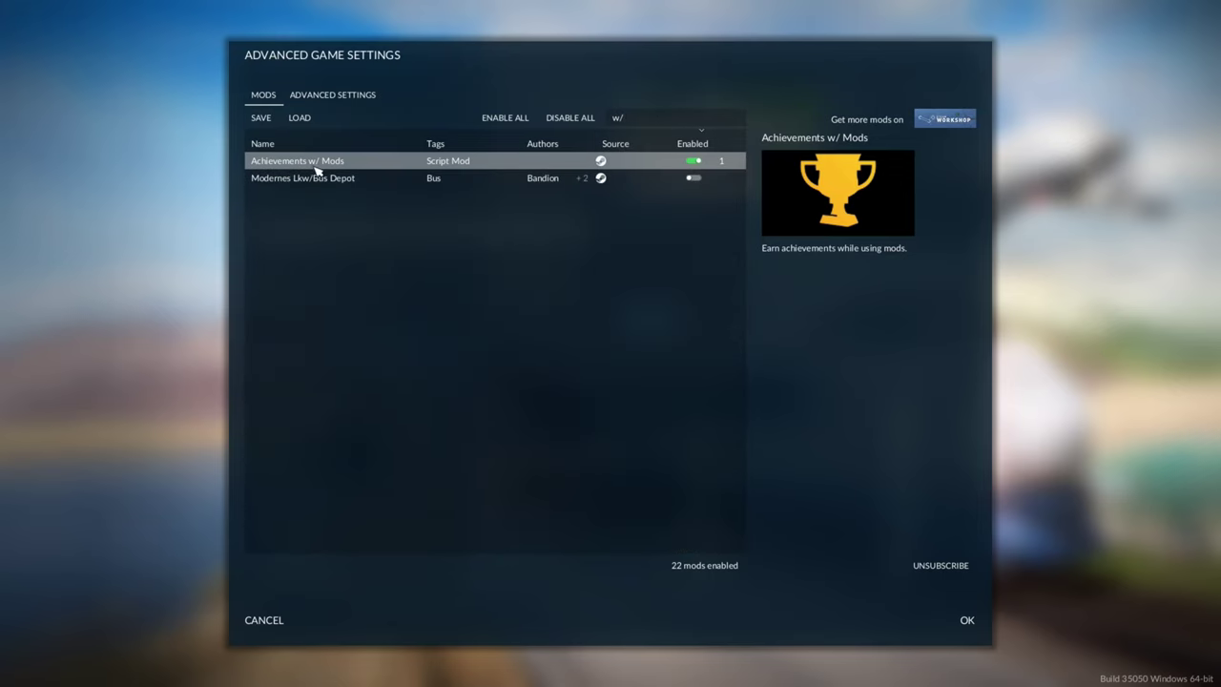
- Replace the mod filter with "perfo" and select the Performance tuning mod to show its parameters
{"action": "key", "text": "BackSpace"}
{"action": "key", "text": "BackSpace"}
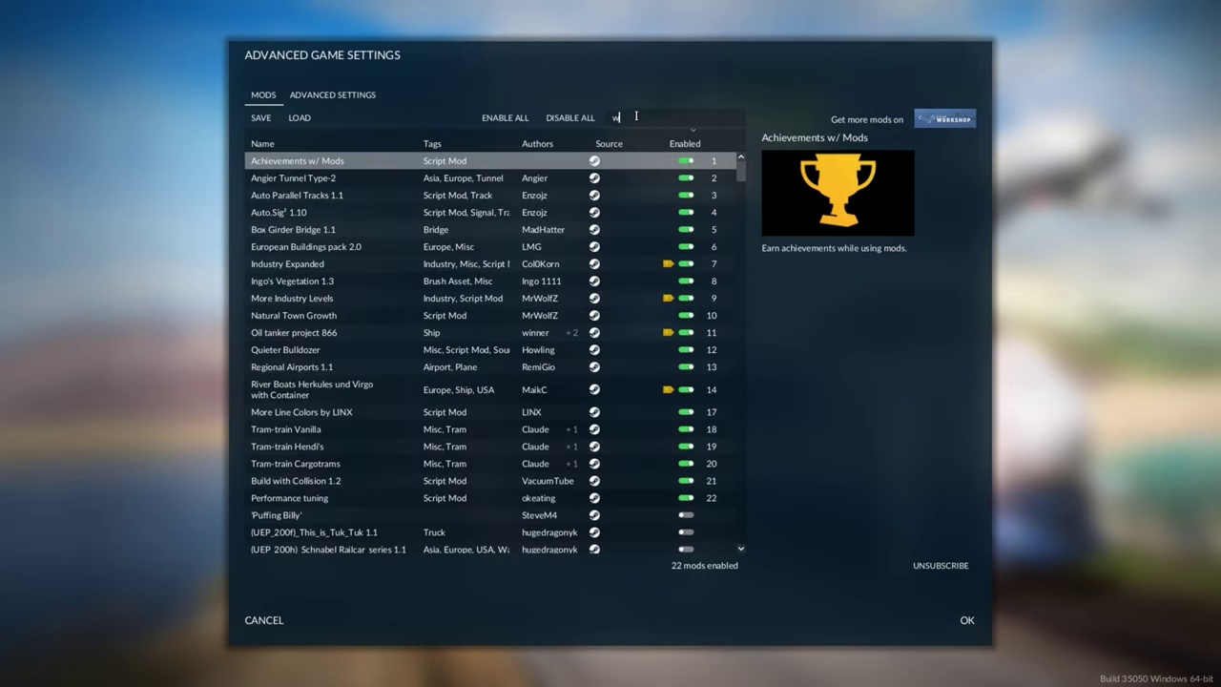
{"action": "type", "text": "perfo"}
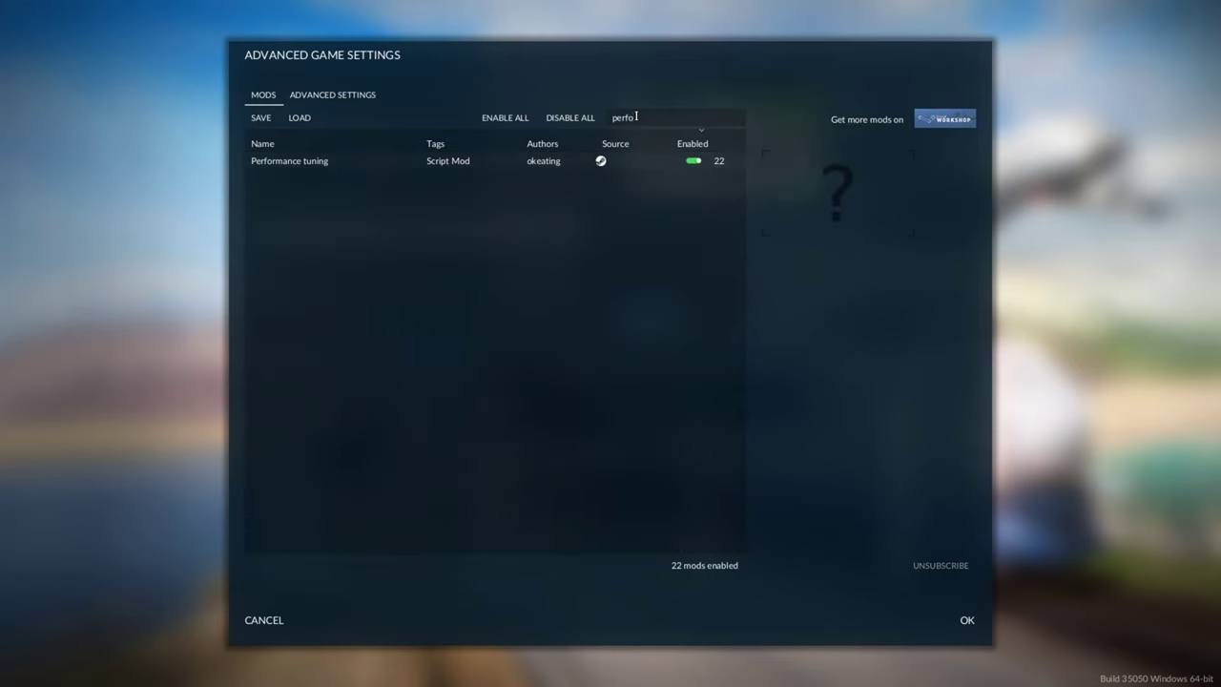
{"action": "left_click", "coordinate": [649, 162]}
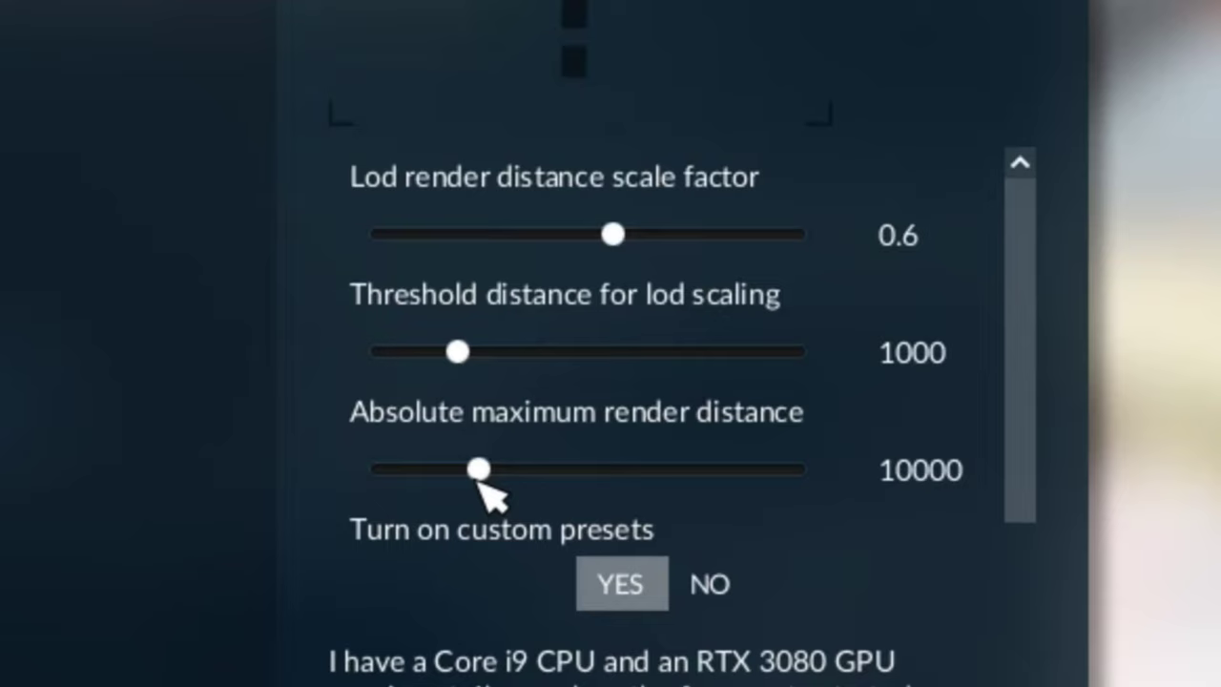
- Try absolute maximum render distances of 25000, 15000 and 5000, a lod scaling threshold of 0 and a scale factor of 0.1
{"action": "left_click_drag", "start_coordinate": [479, 477], "coordinate": [883, 526]}
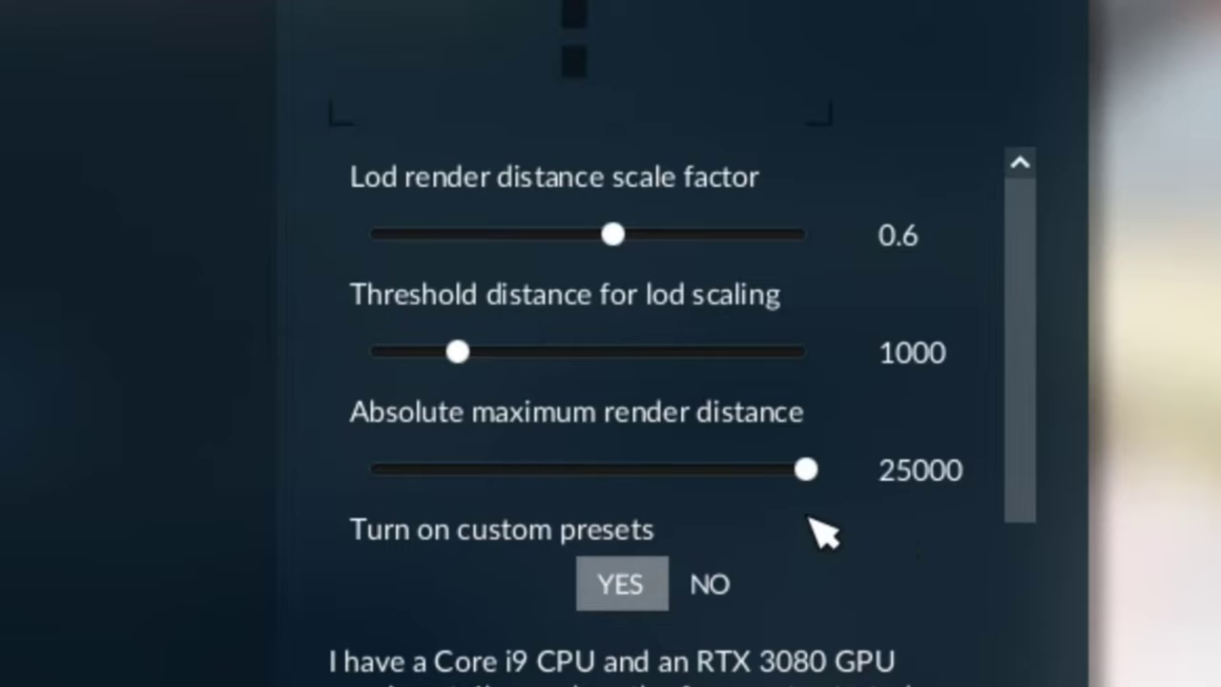
{"action": "left_click_drag", "start_coordinate": [809, 518], "coordinate": [586, 476]}
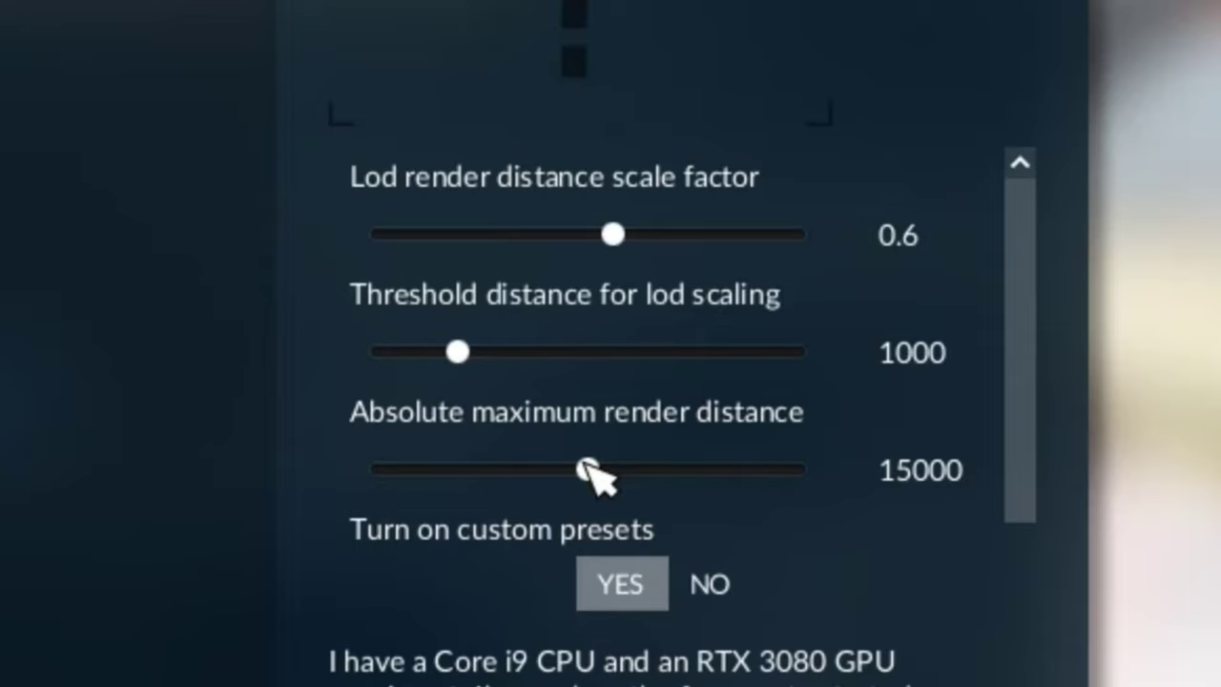
{"action": "left_click_drag", "start_coordinate": [591, 465], "coordinate": [347, 491]}
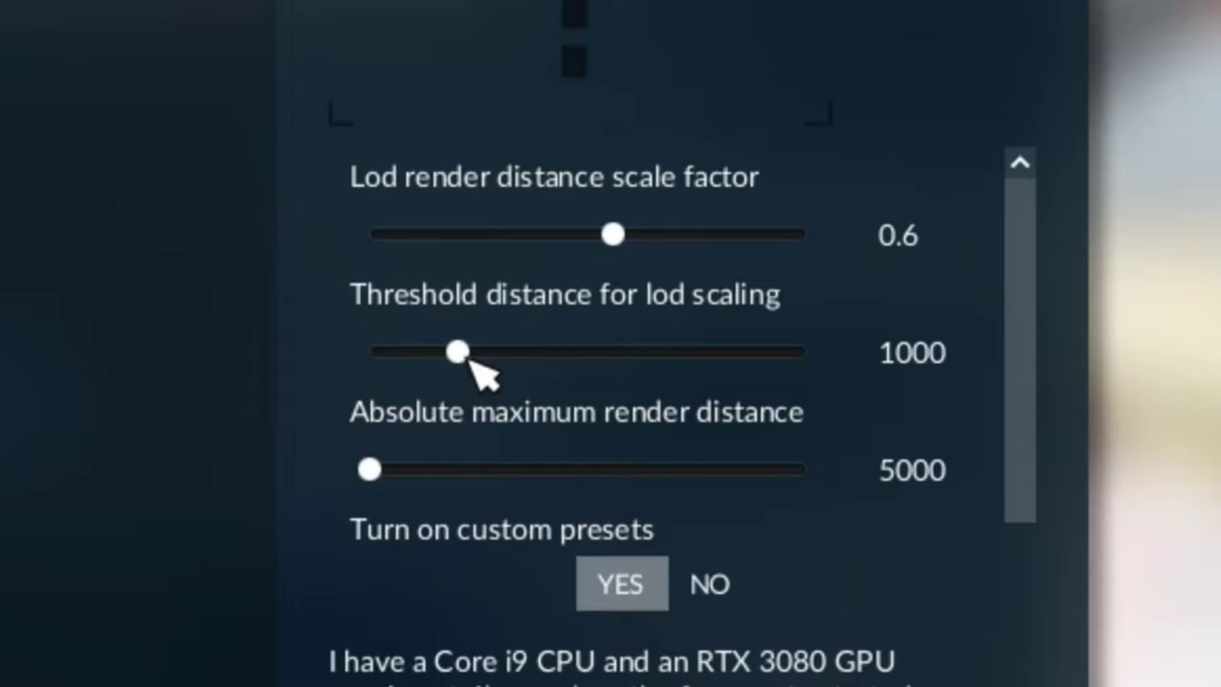
{"action": "left_click_drag", "start_coordinate": [468, 362], "coordinate": [422, 377]}
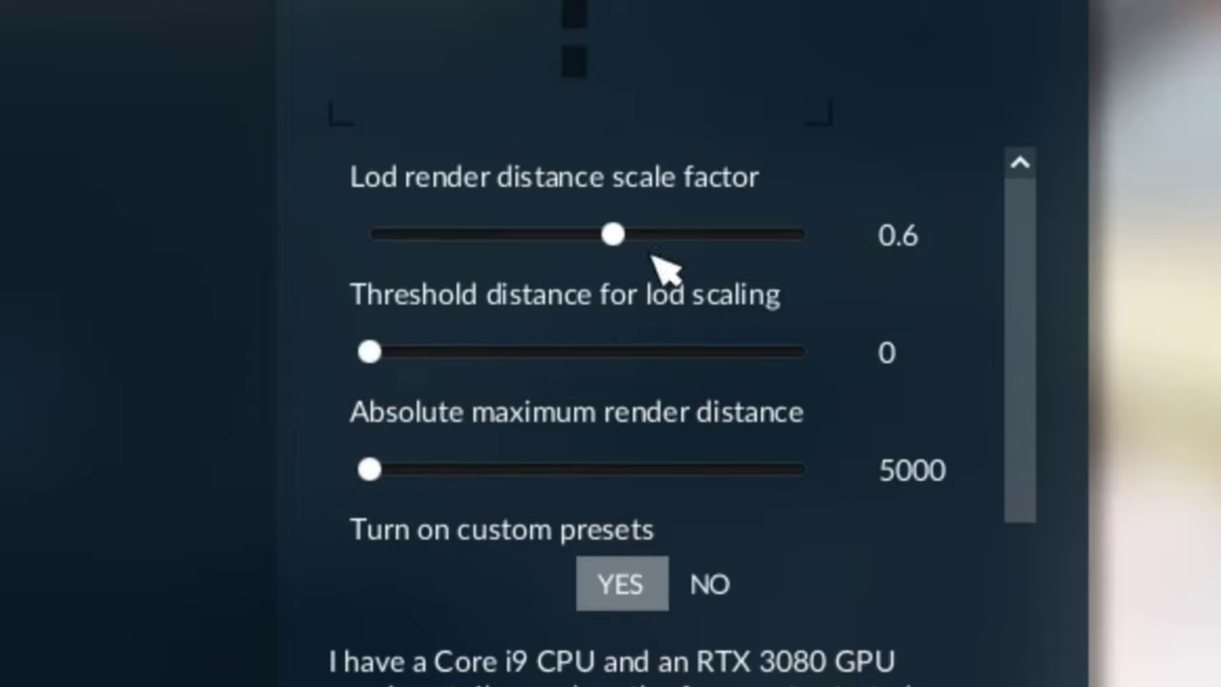
{"action": "left_click_drag", "start_coordinate": [613, 236], "coordinate": [368, 240]}
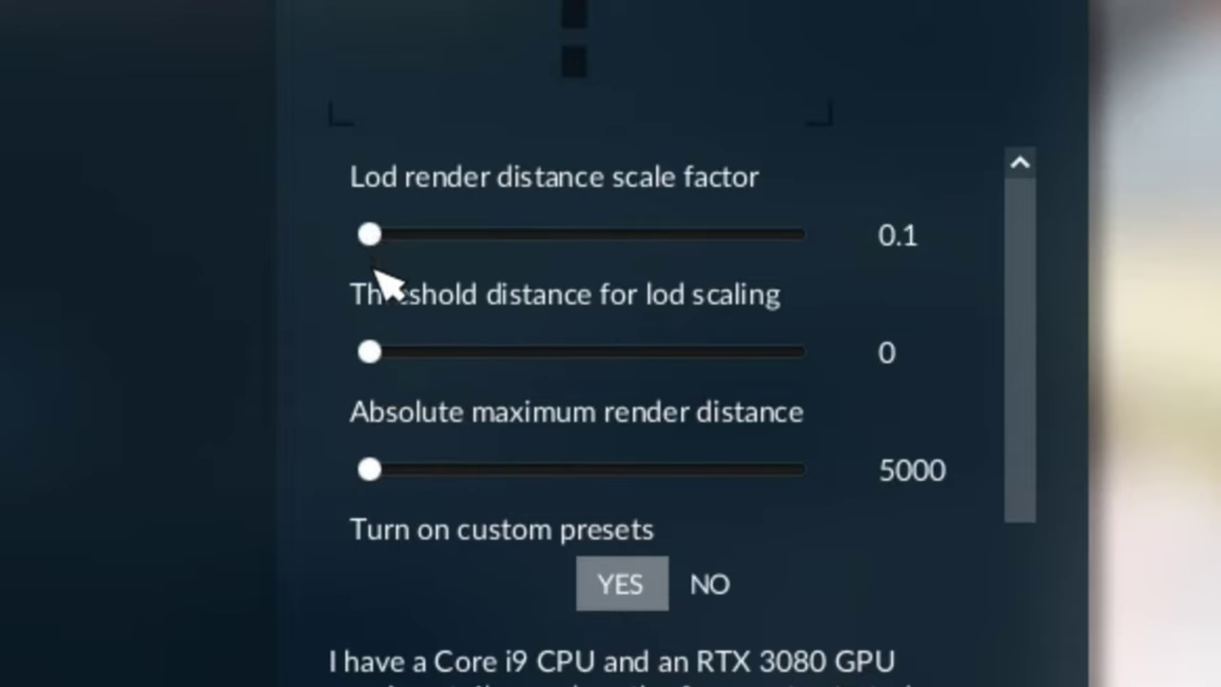
- Set the lod scaling threshold to 1000, scale factor to 0.6 and absolute maximum render distance to 10000, and accept the settings
{"action": "left_click_drag", "start_coordinate": [414, 351], "coordinate": [493, 366]}
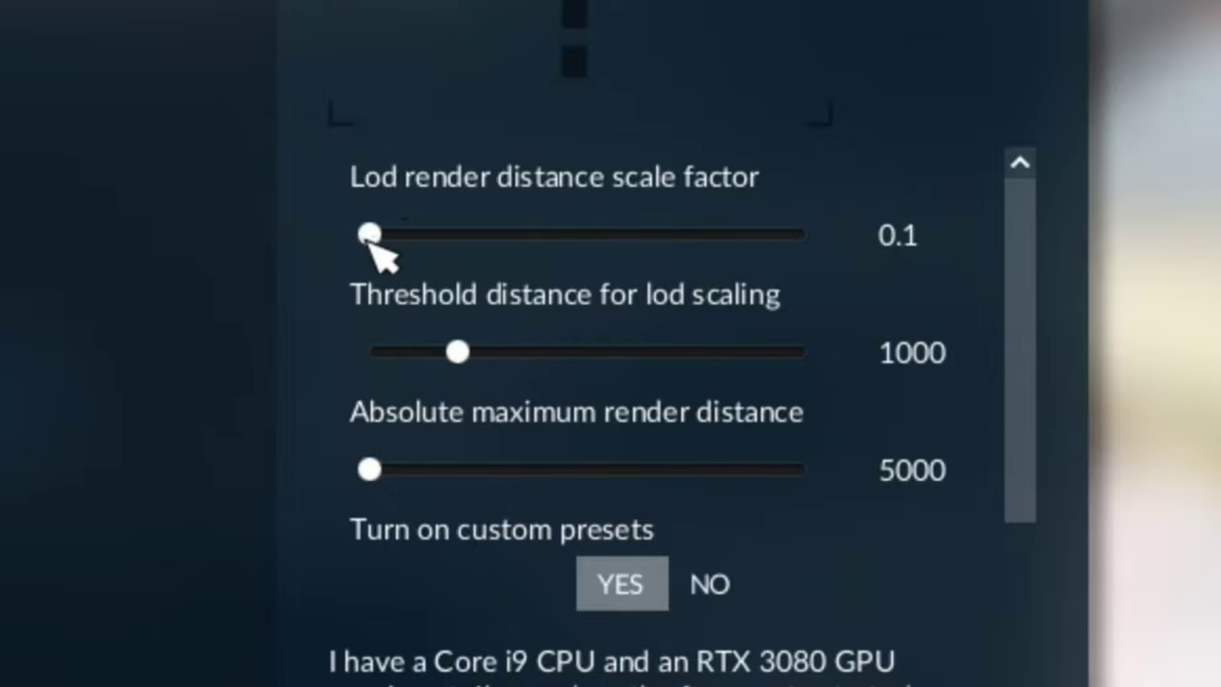
{"action": "left_click_drag", "start_coordinate": [370, 239], "coordinate": [610, 237]}
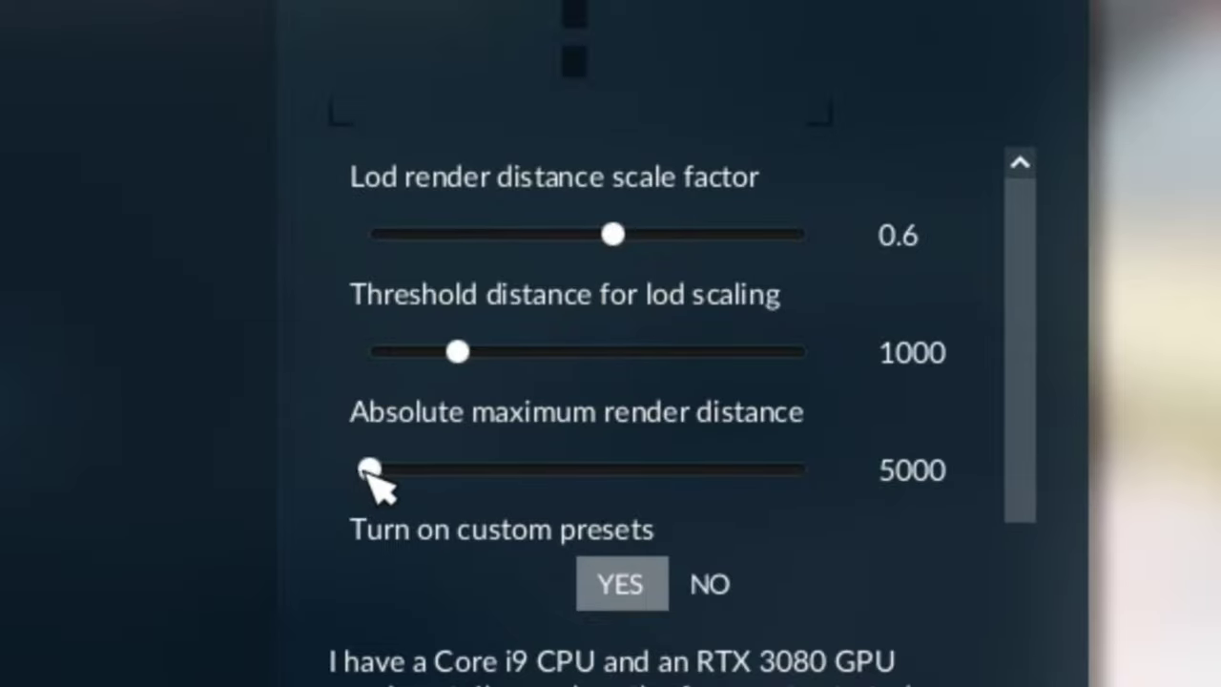
{"action": "left_click_drag", "start_coordinate": [368, 468], "coordinate": [477, 468]}
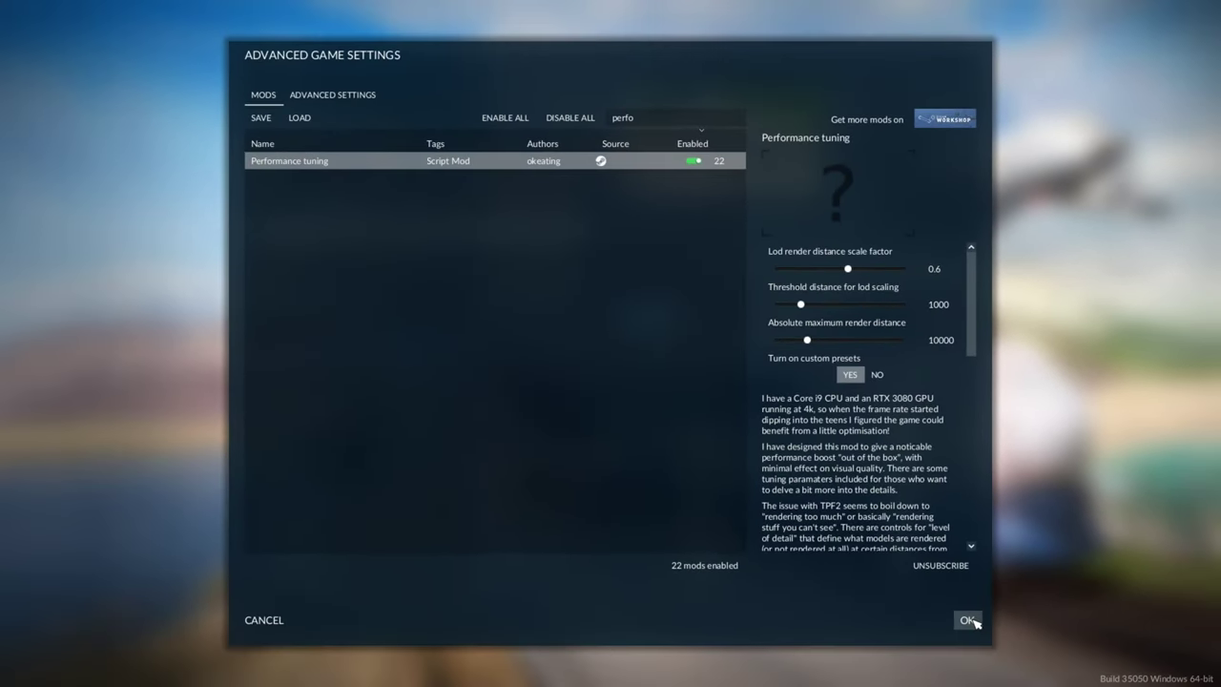
{"action": "left_click", "coordinate": [967, 620]}
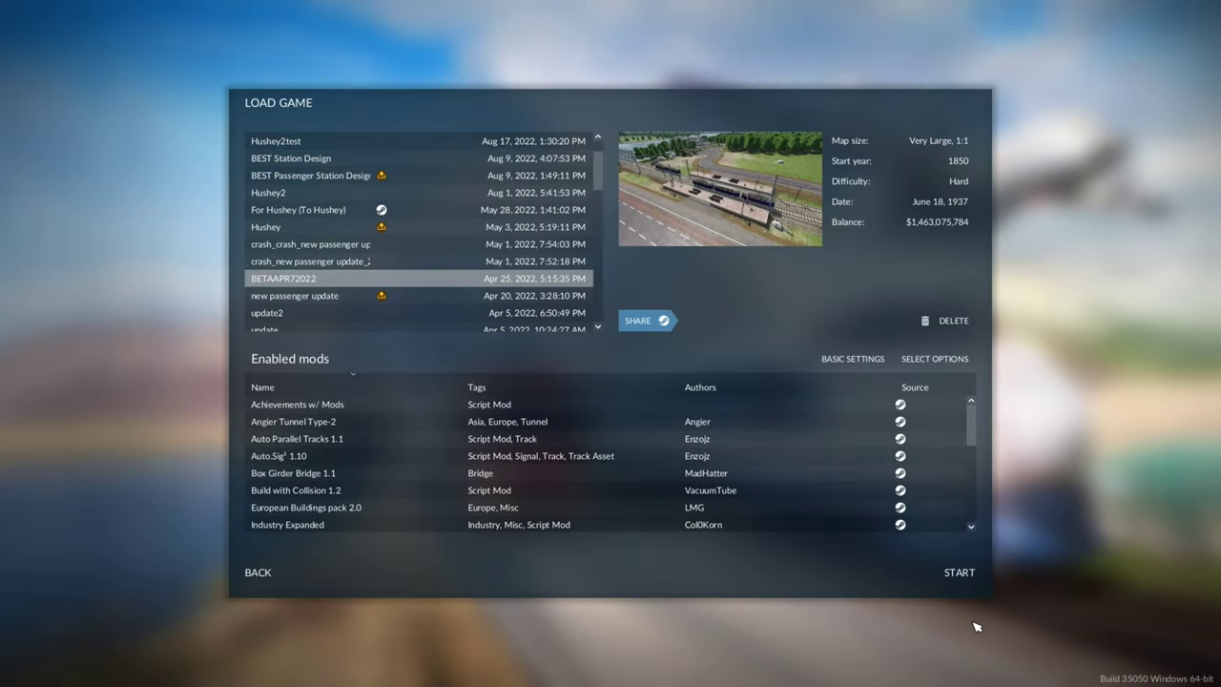
- Start the selected save and inspect the city around Leigh from distant and close-up views
{"action": "left_click", "coordinate": [959, 573]}
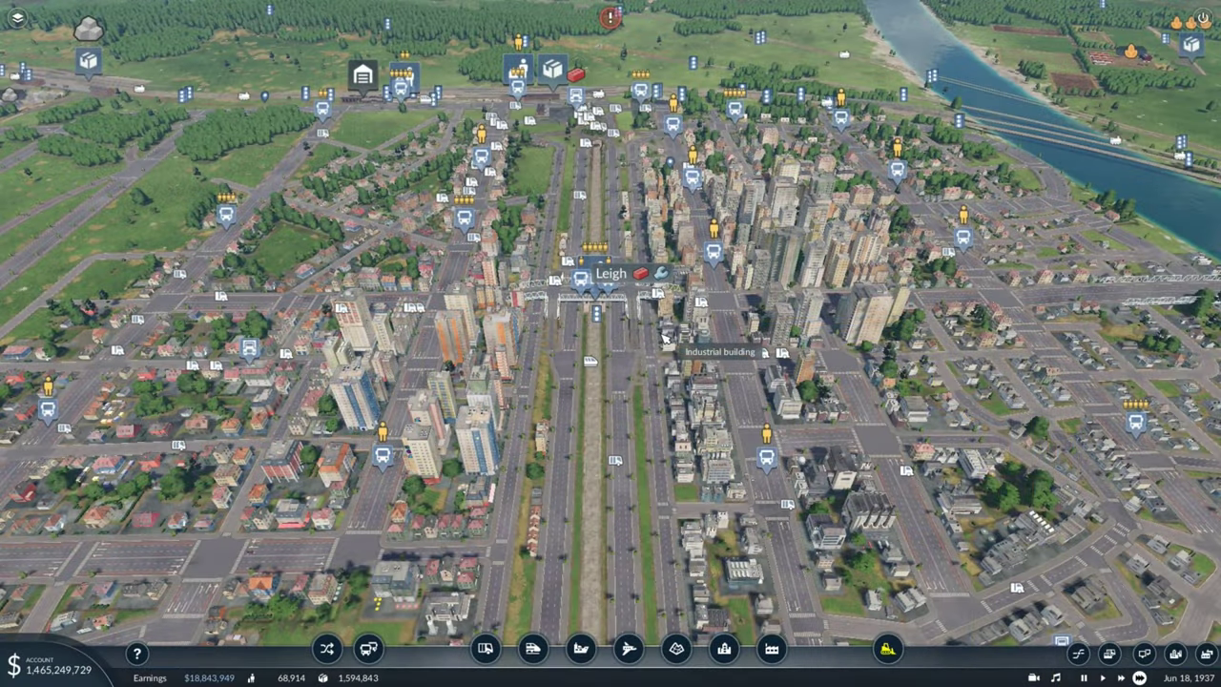
{"action": "key", "text": "q"}
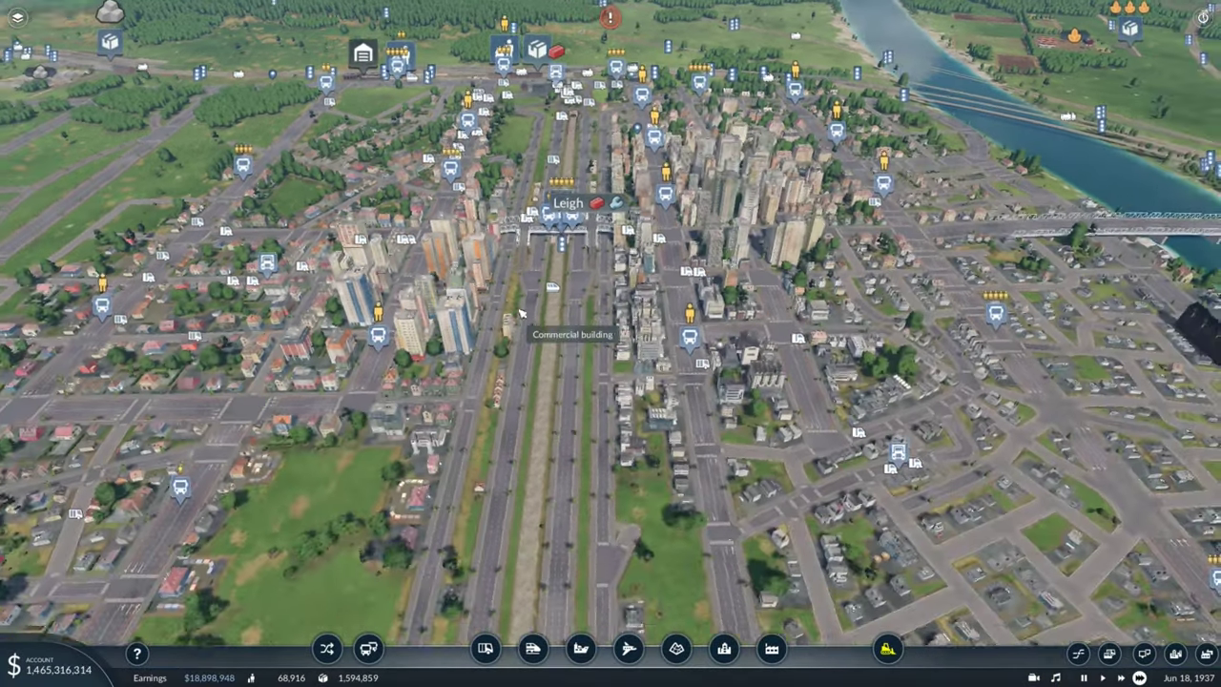
{"action": "scroll", "coordinate": [514, 301], "scroll_direction": "down", "scroll_amount": 6}
{"action": "key", "text": "q"}
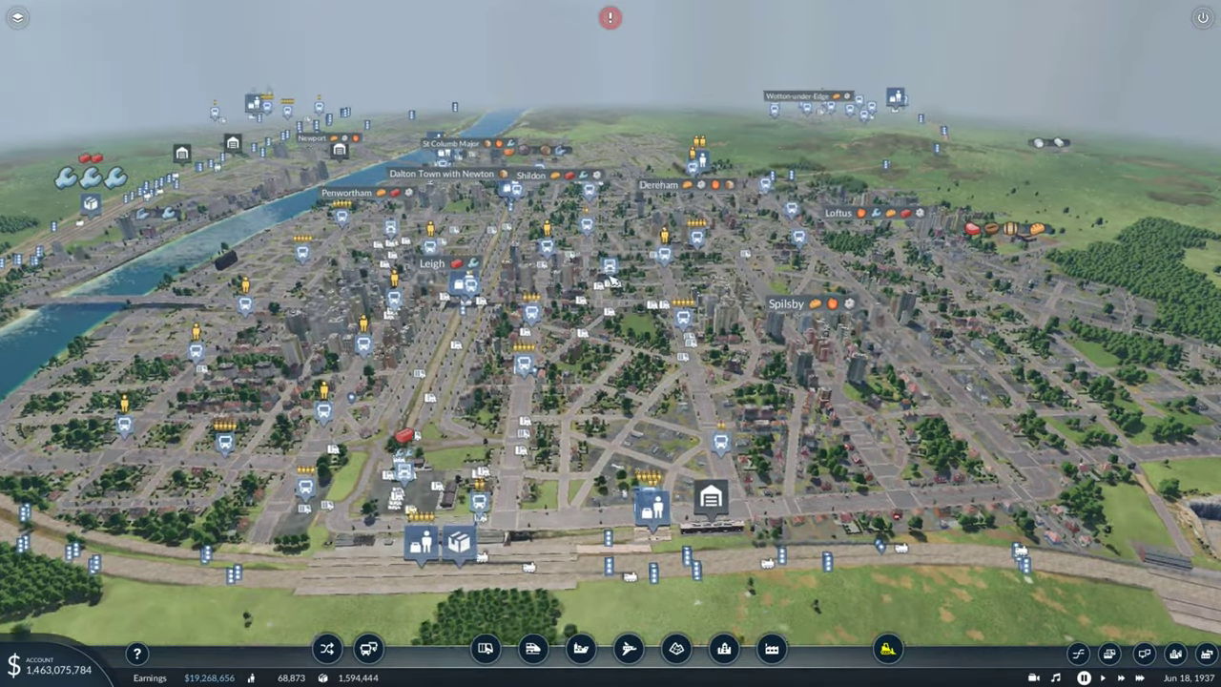
{"action": "key", "text": "q"}
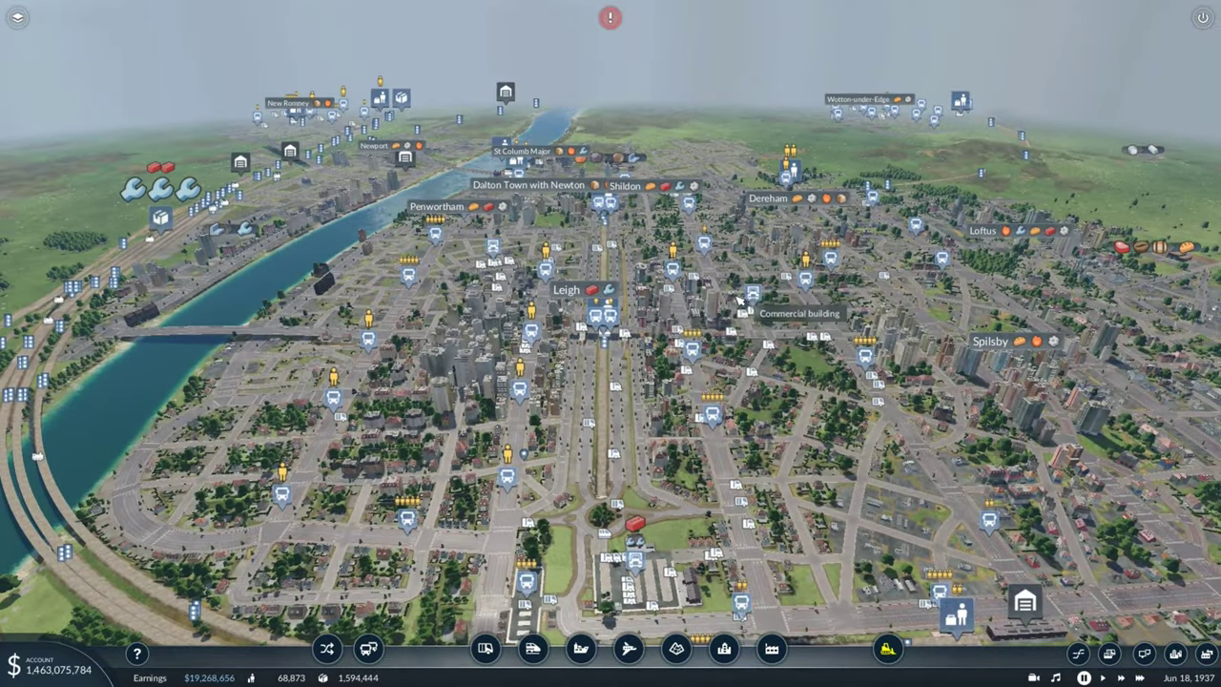
{"action": "key", "text": "q"}
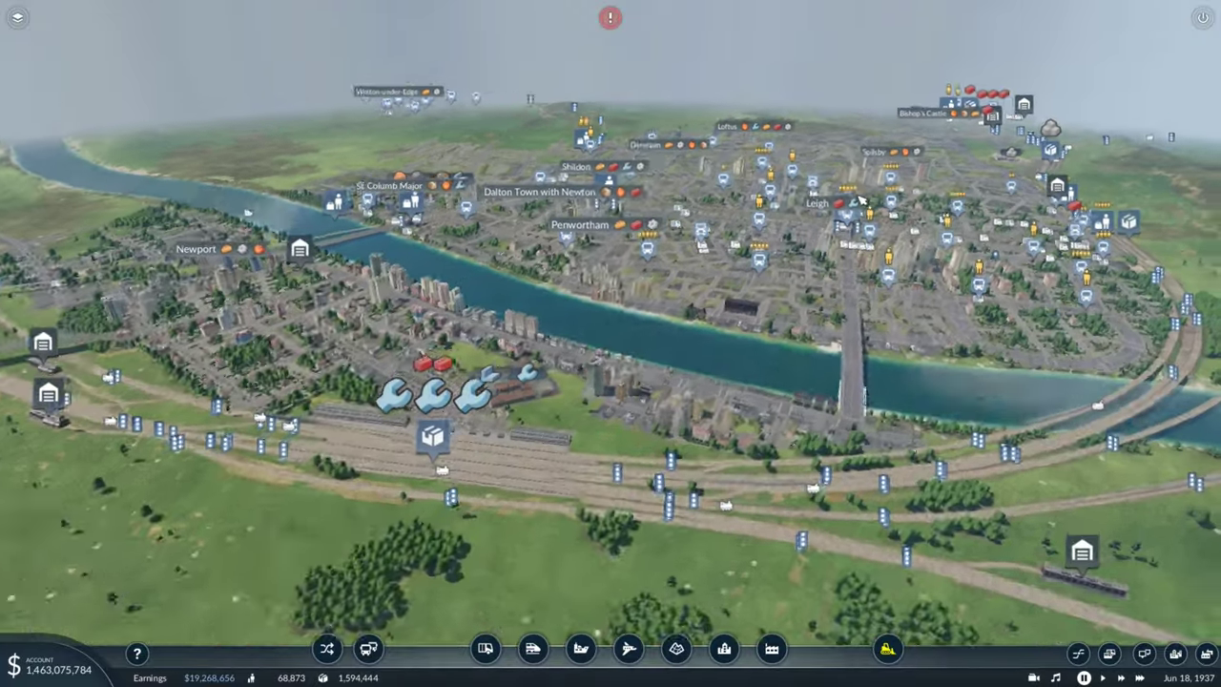
{"action": "scroll", "coordinate": [671, 152], "scroll_direction": "up", "scroll_amount": 10}
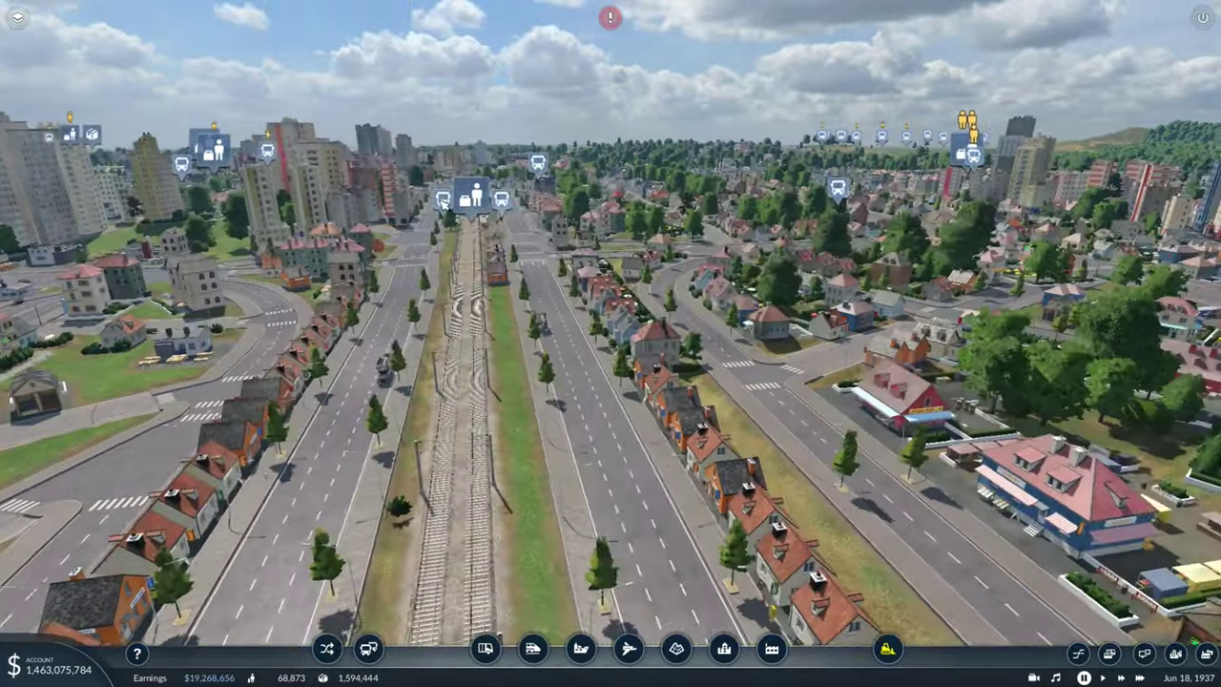